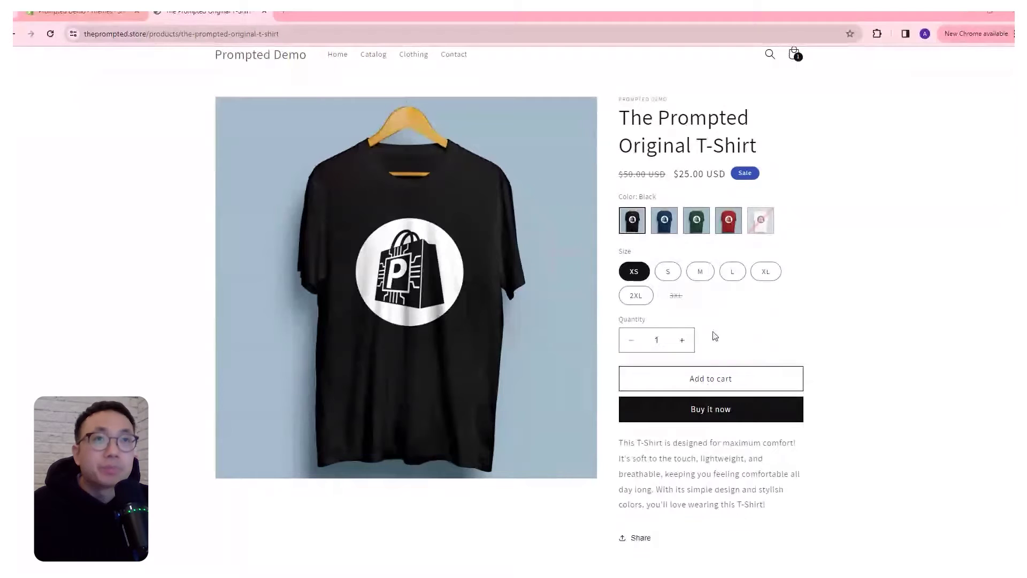
Open the current theme's editor on the Default product template and select the Product information section
click(113, 18)
click(760, 325)
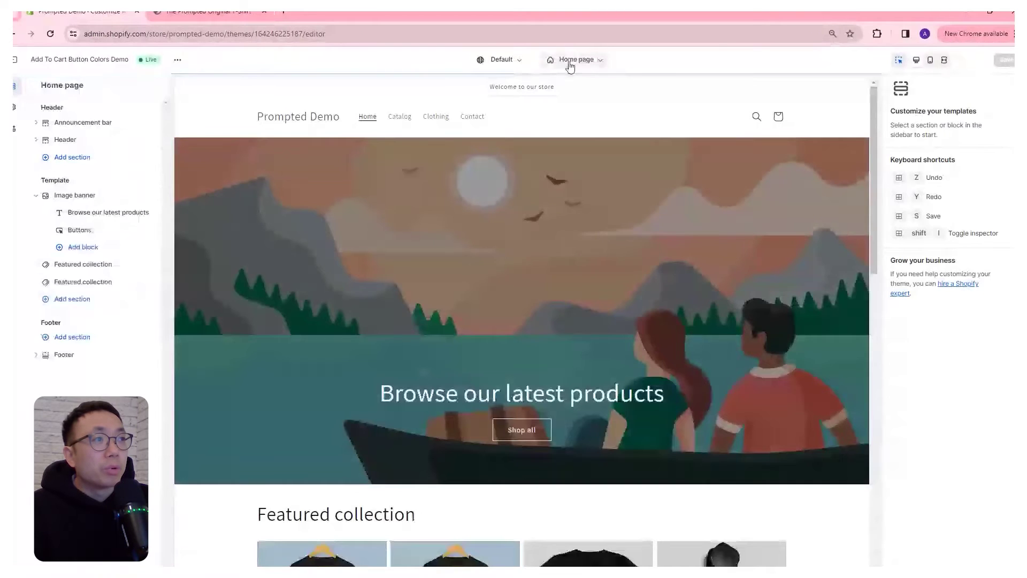
click(569, 63)
click(543, 129)
click(525, 132)
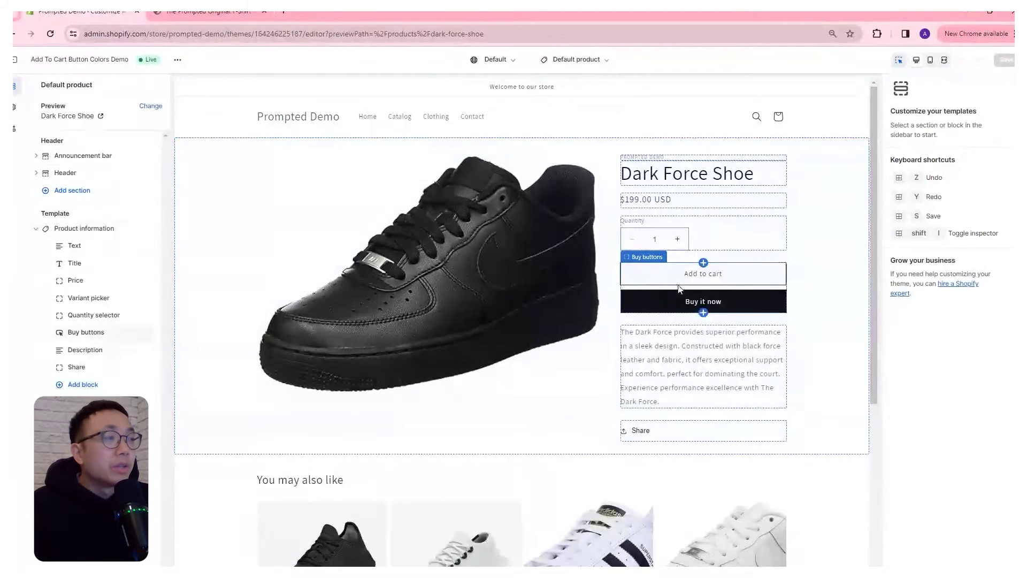
click(83, 229)
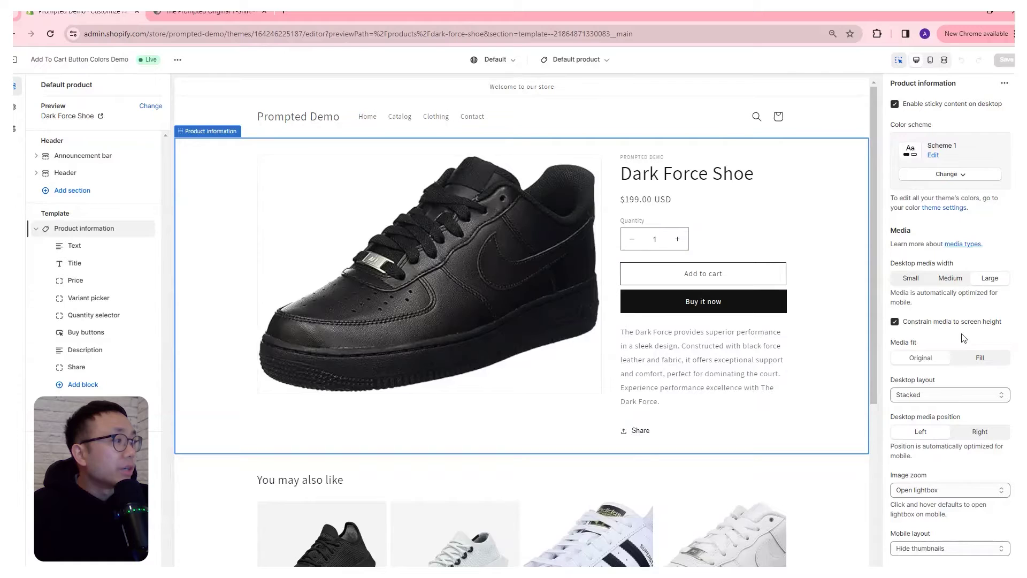
scroll(963, 337, down, 4)
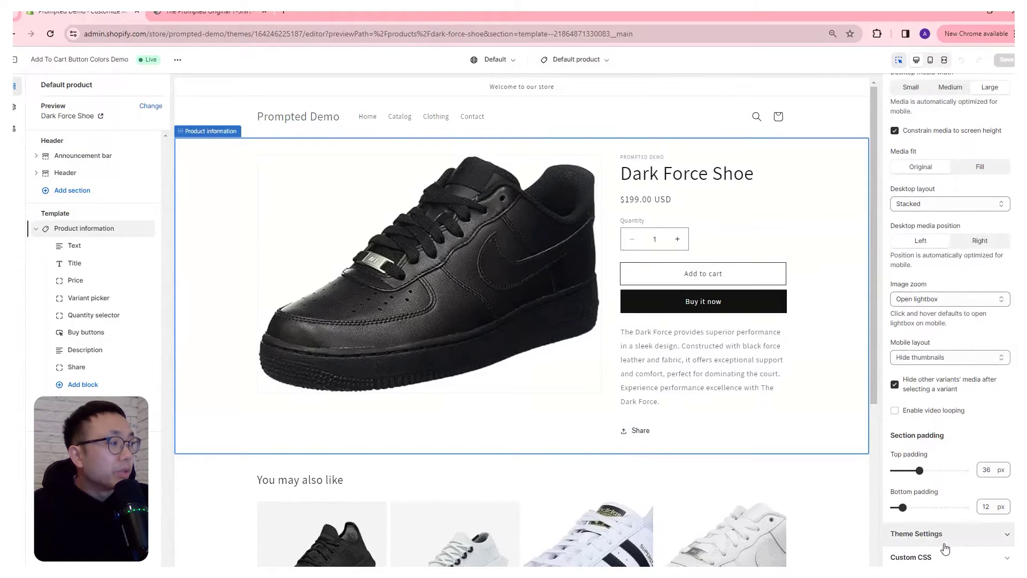
Add Custom CSS giving .product-form__submit a #CE2029 background and #ffffff text, then save the theme
click(924, 560)
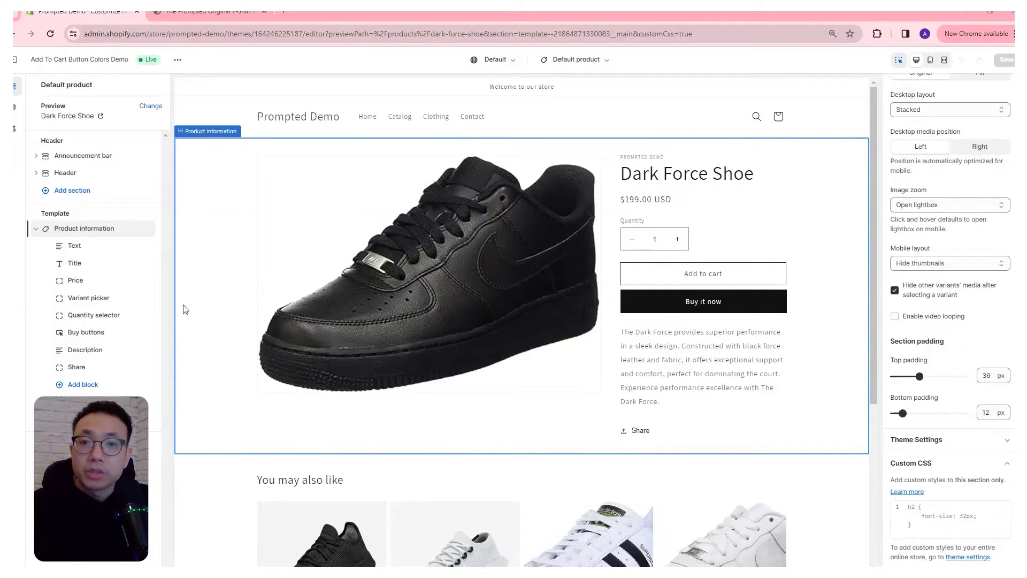
click(931, 514)
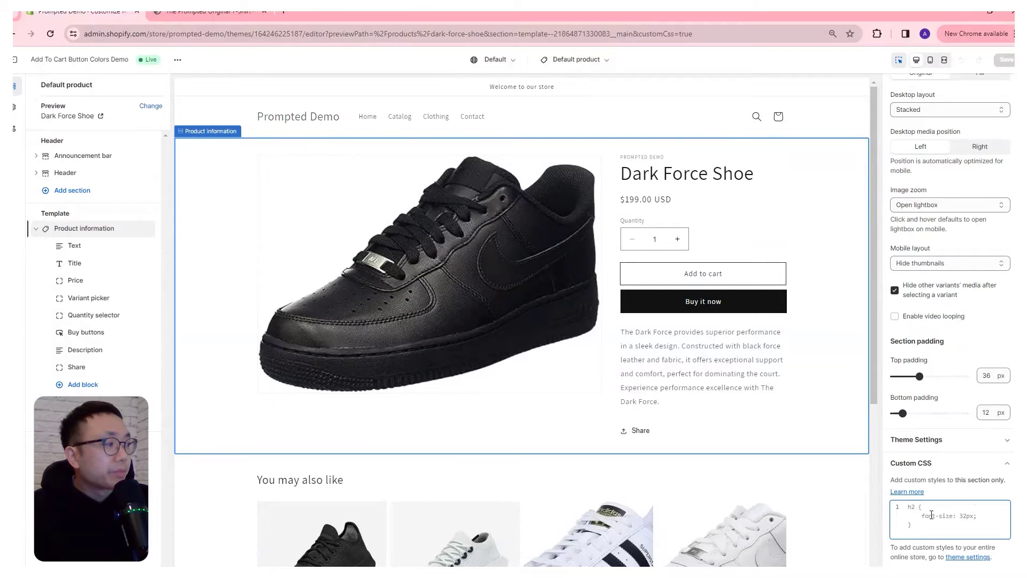
text(.product-form__submit {   background: #CE2029;   color: #ffffff; })
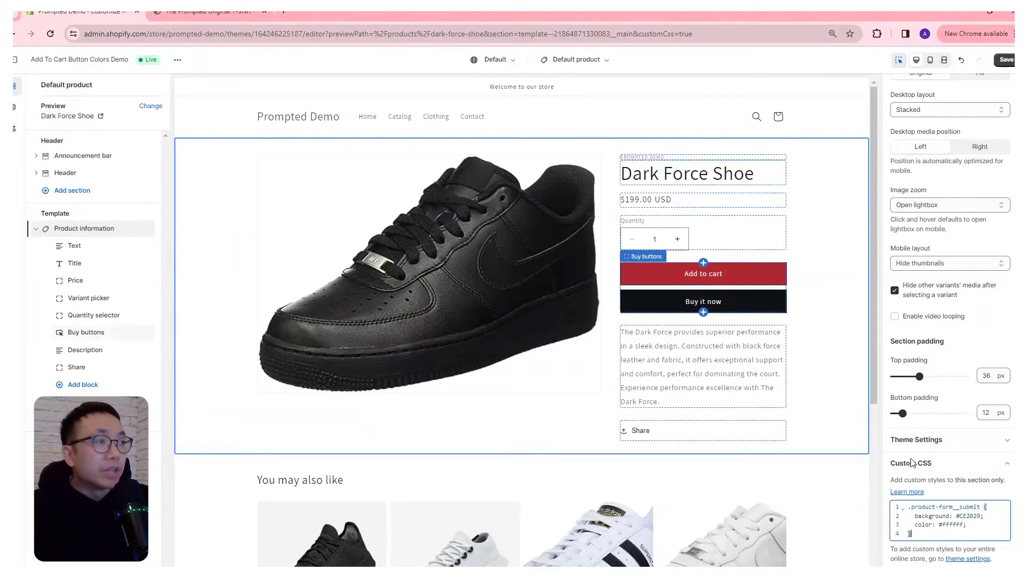
double_click(966, 516)
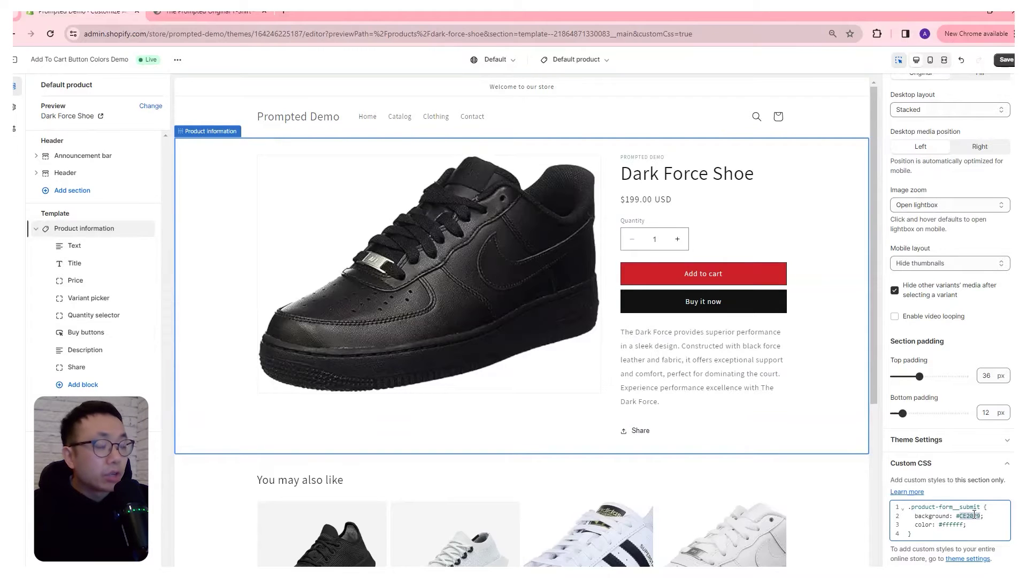
click(952, 524)
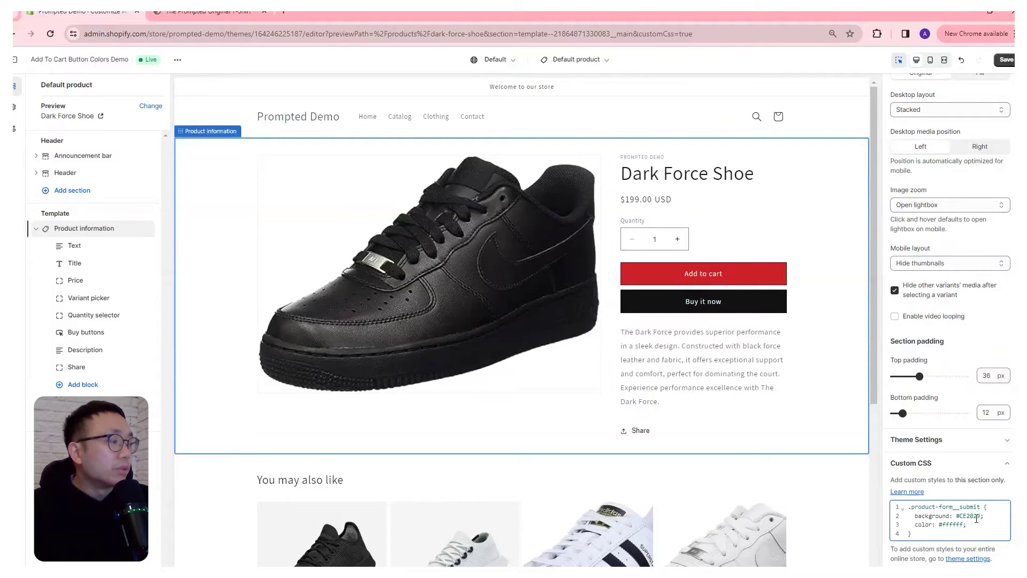
double_click(952, 524)
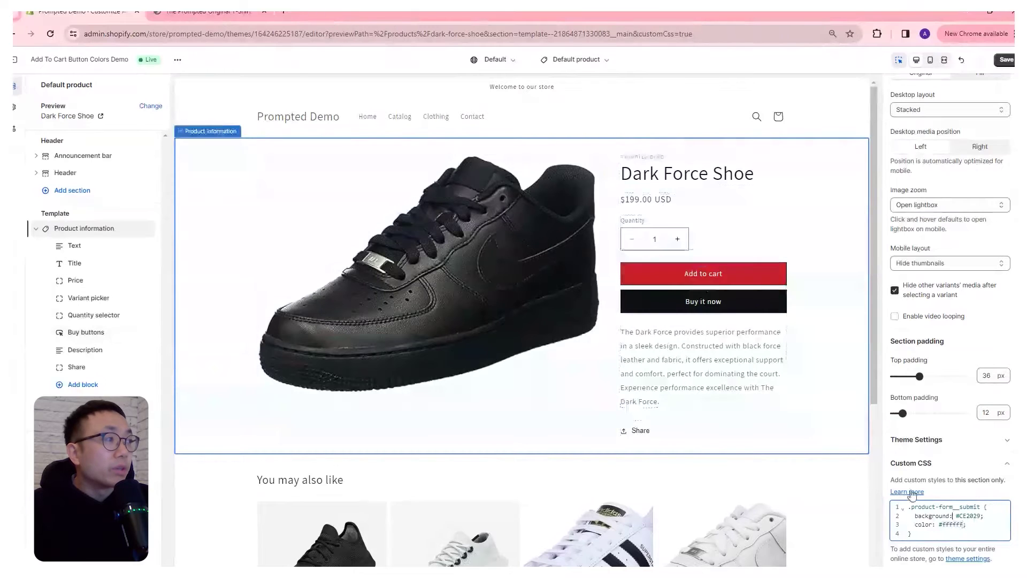
click(1006, 60)
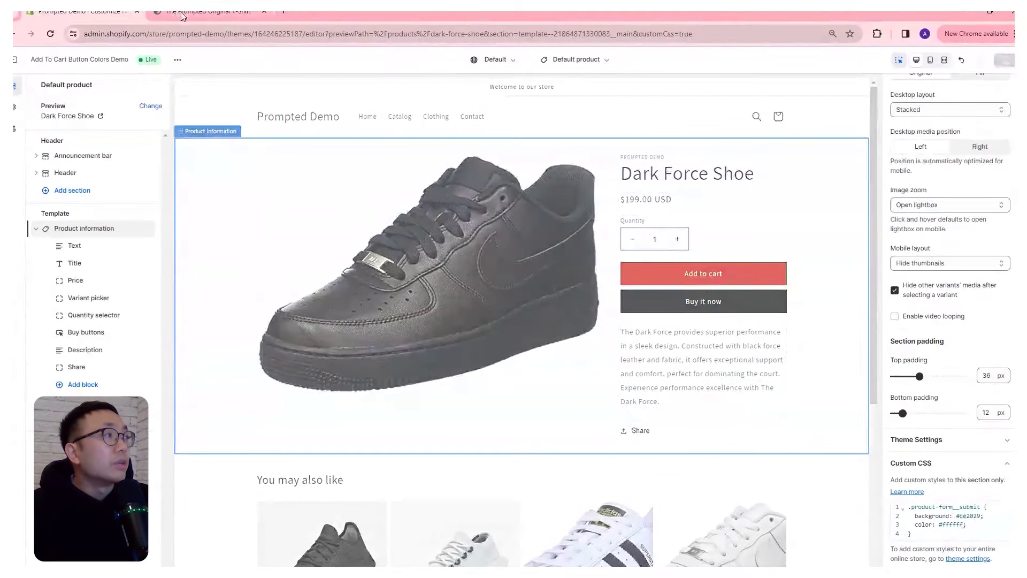
click(205, 11)
Reload the live T-shirt page to confirm the red Add to cart button, then return to the editor
click(51, 34)
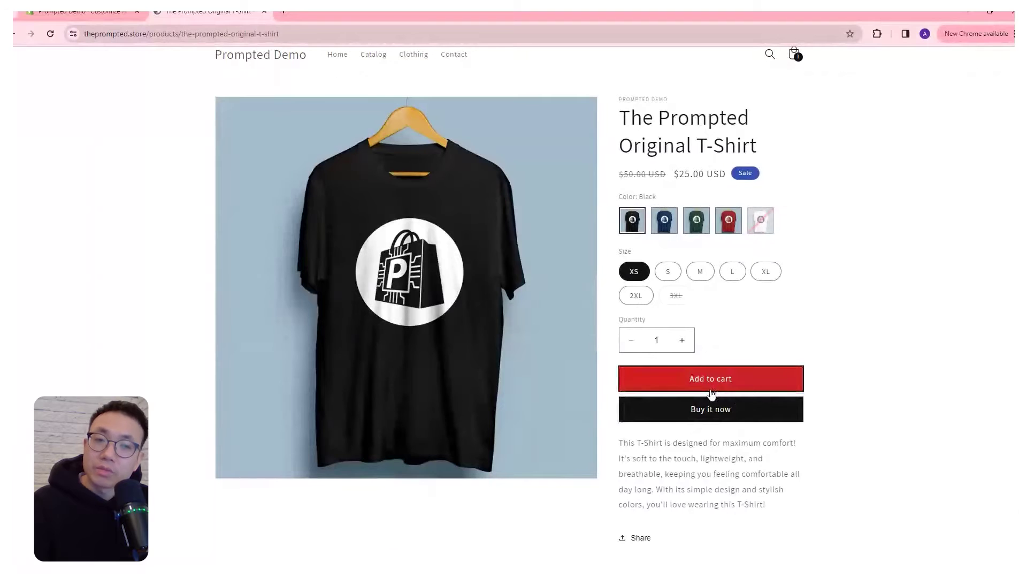
key(ctrl+shift+Tab)
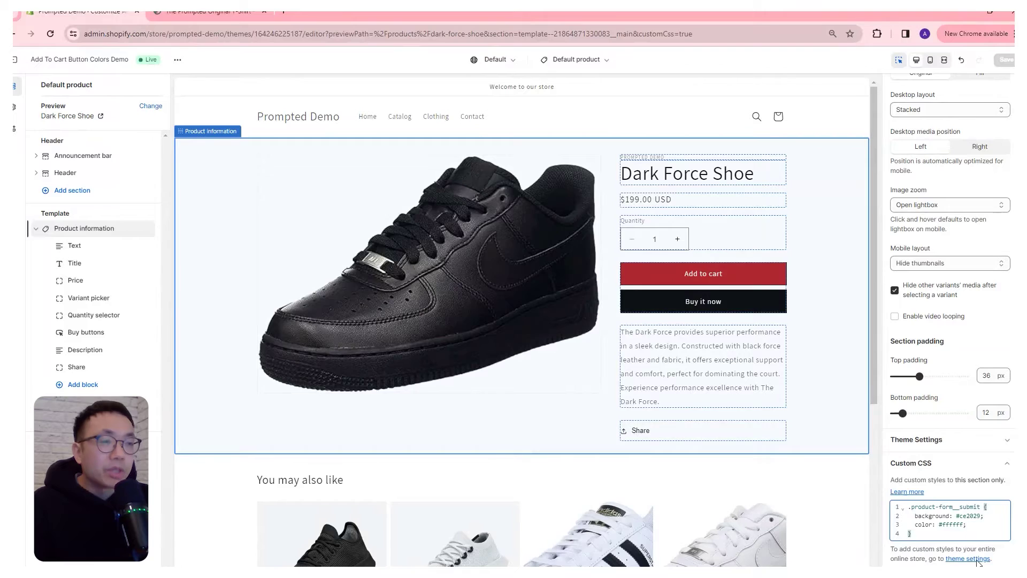
Delete all of the Product information section's custom CSS and scroll the settings back to the top
key(ctrl+a)
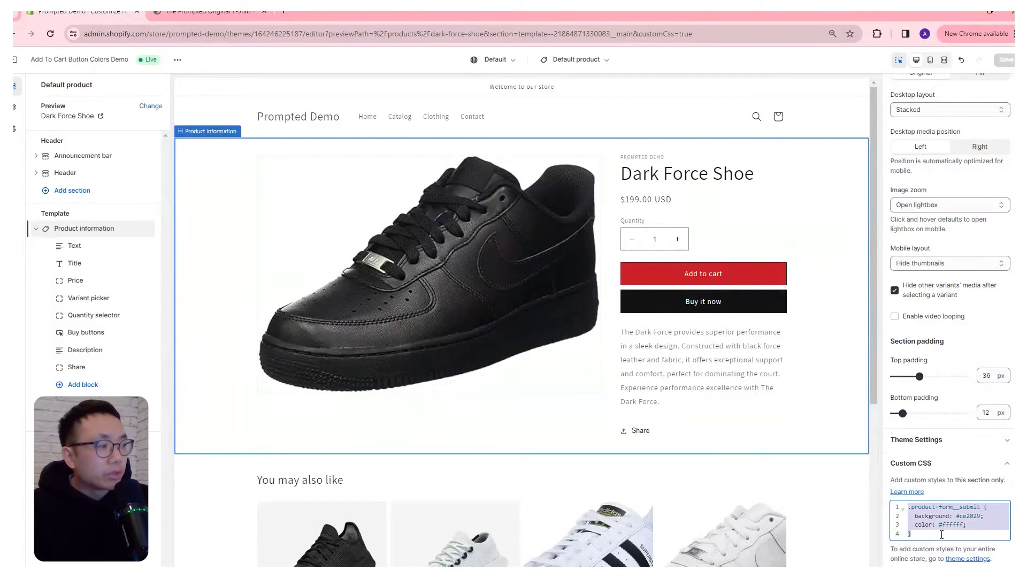
key(BackSpace)
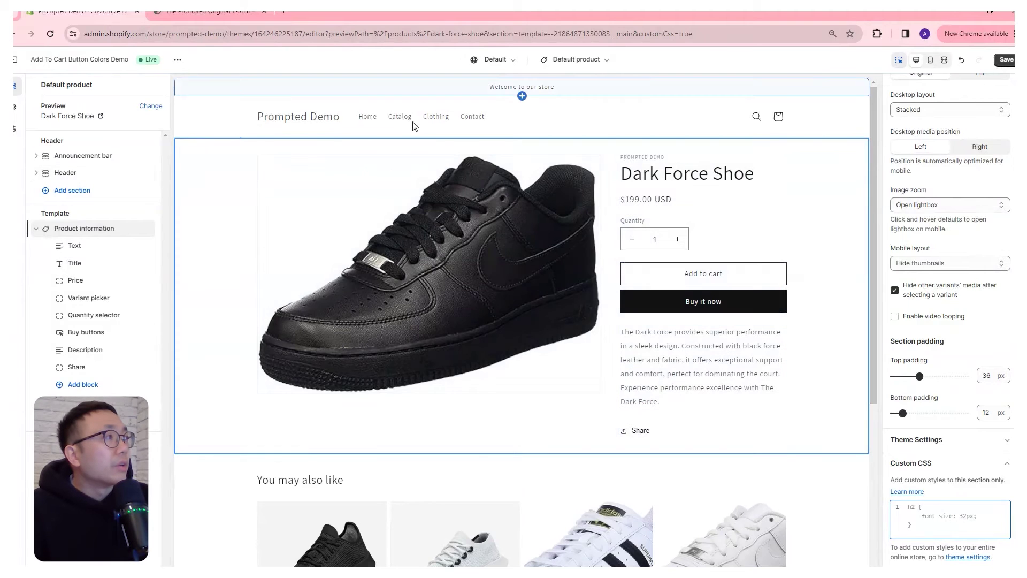
click(271, 165)
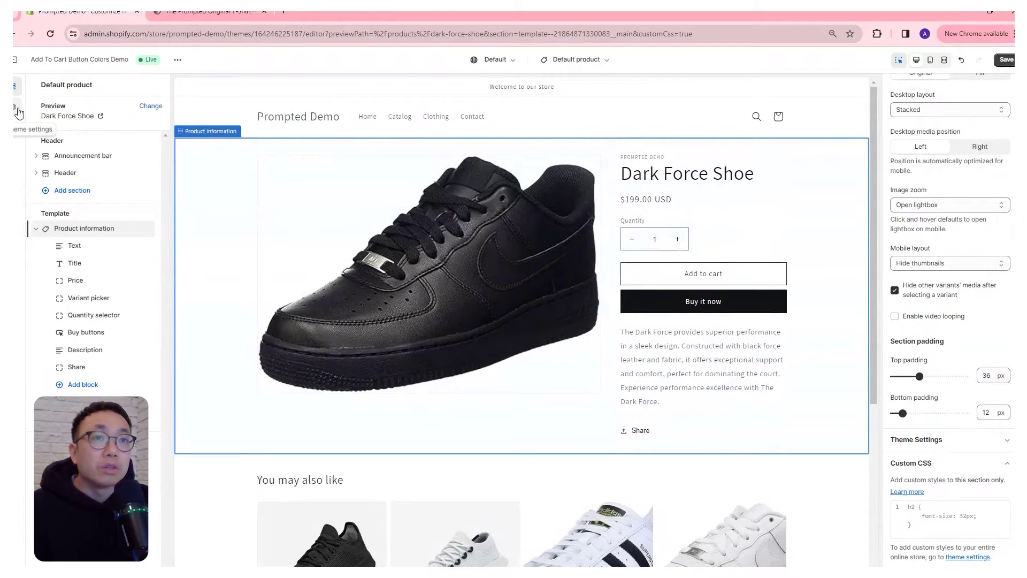
scroll(935, 256, up, 3)
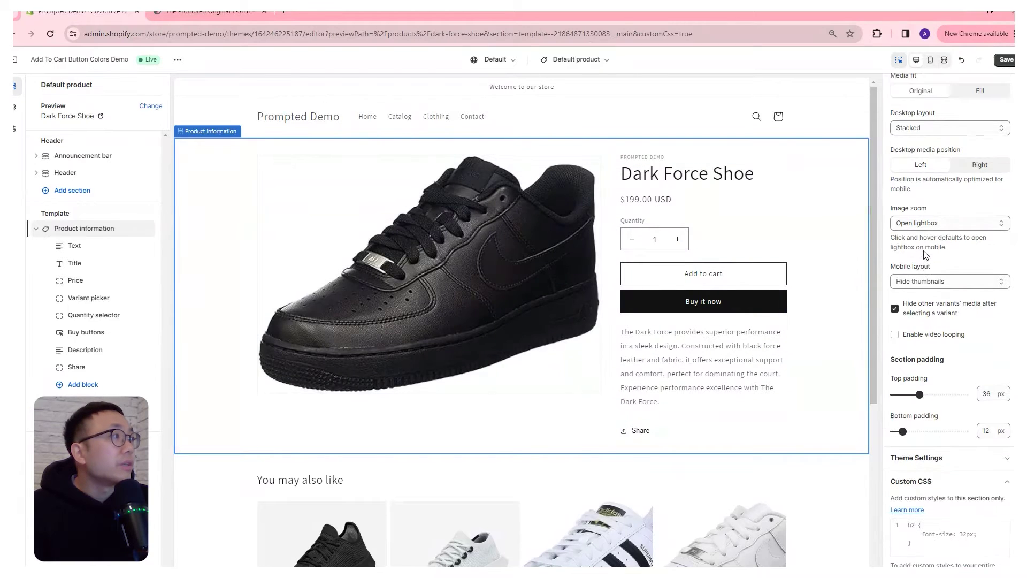
scroll(935, 257, up, 3)
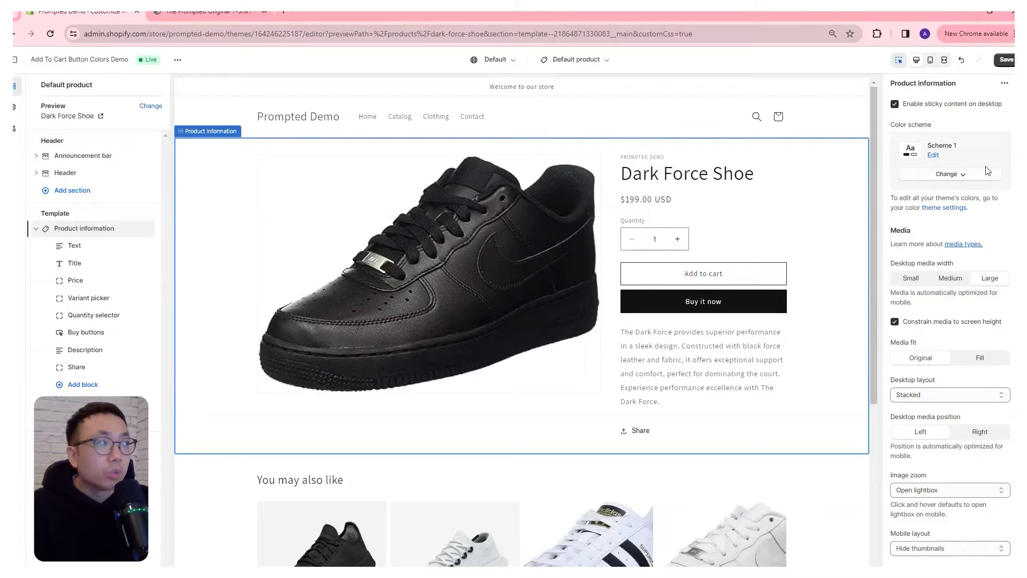
click(947, 174)
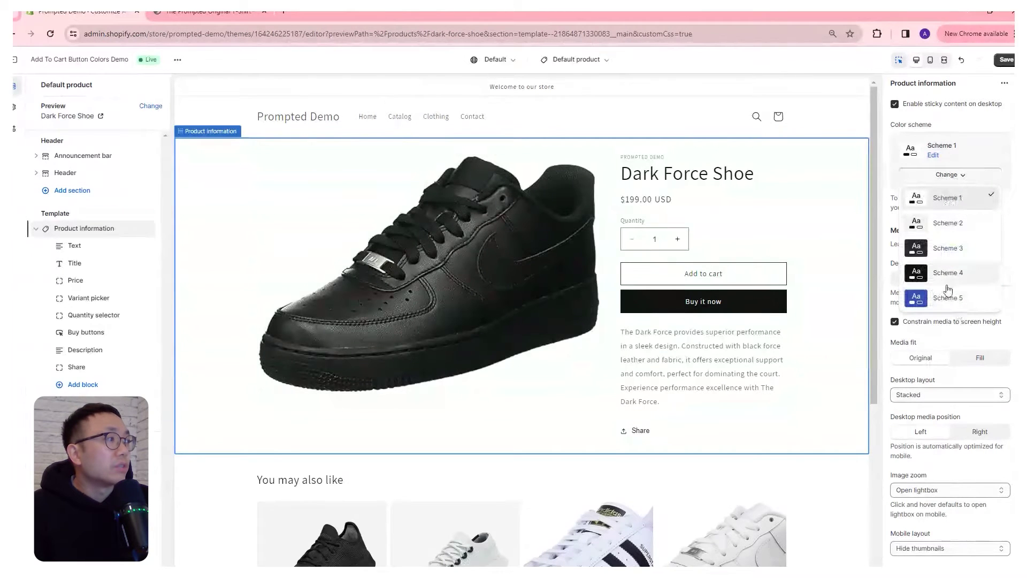
click(990, 298)
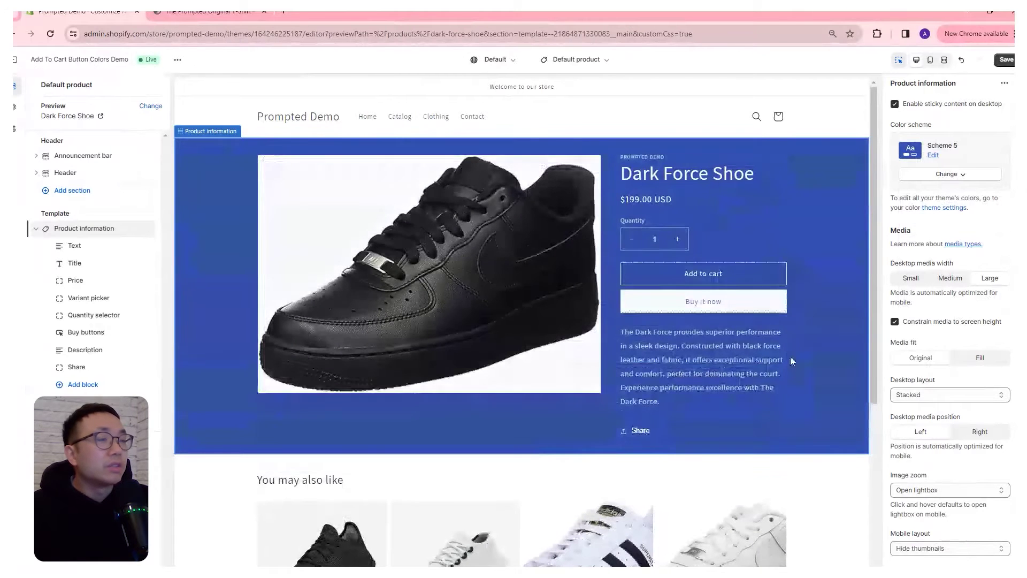
click(946, 174)
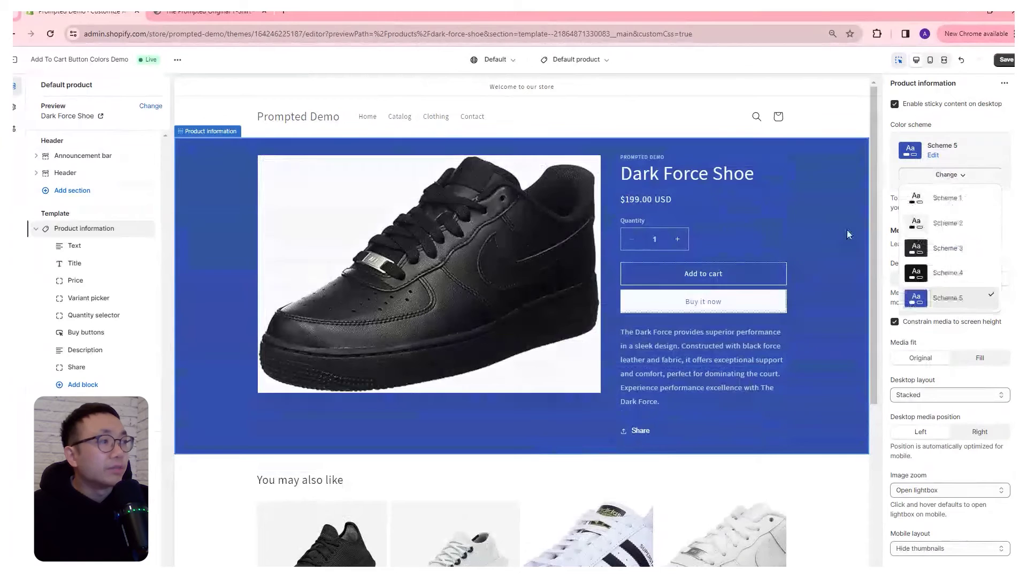
click(937, 198)
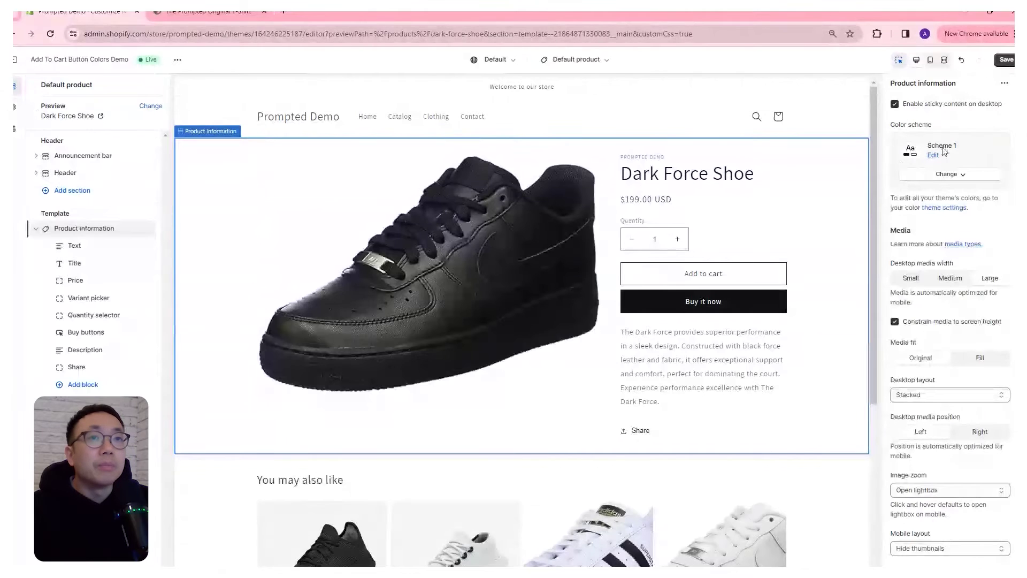
click(15, 110)
Add a new colour scheme, Scheme 6, under the theme's Colors settings
click(59, 132)
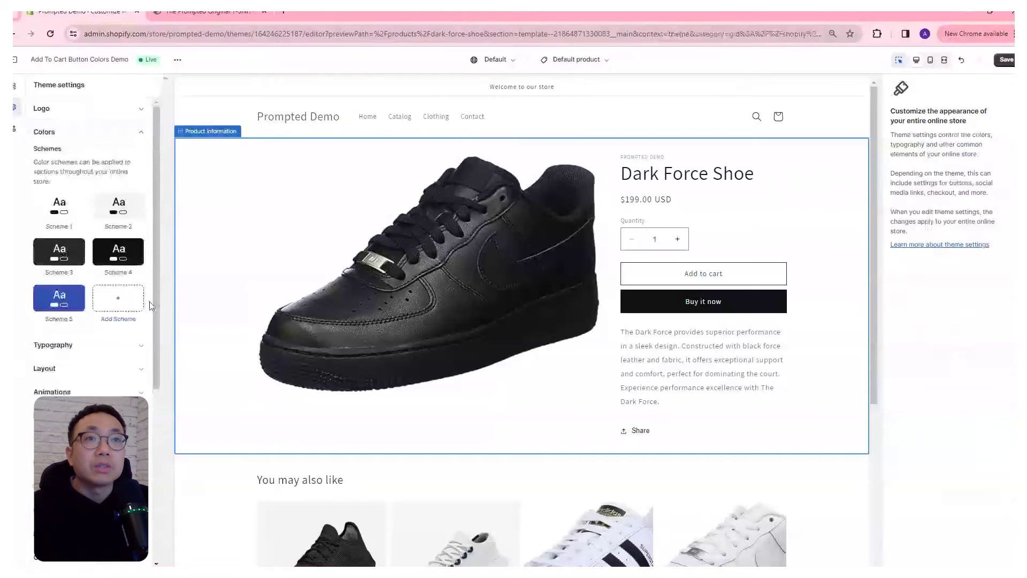
click(118, 300)
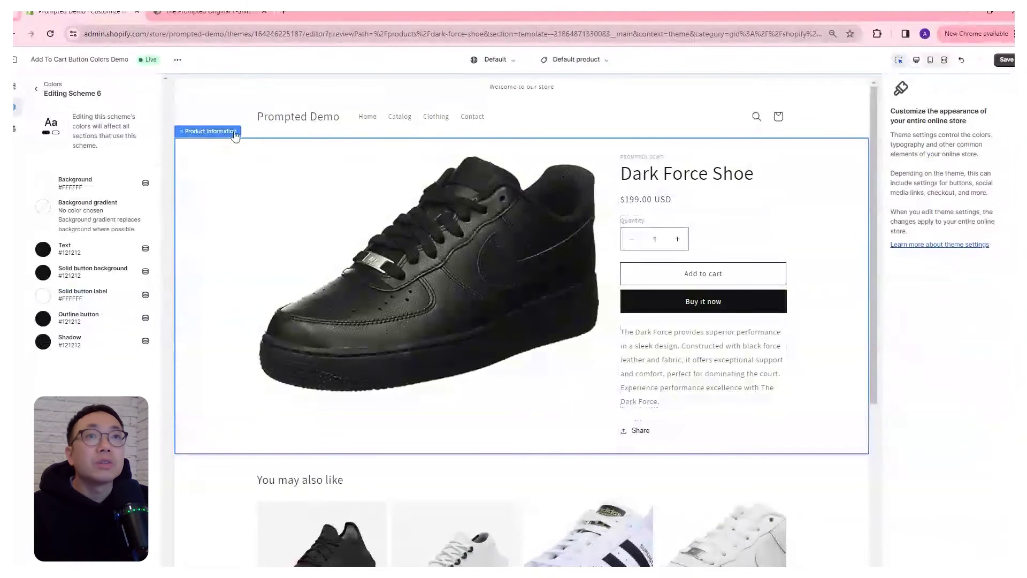
Apply Scheme 6 to the Product information section and open that scheme for editing
click(623, 185)
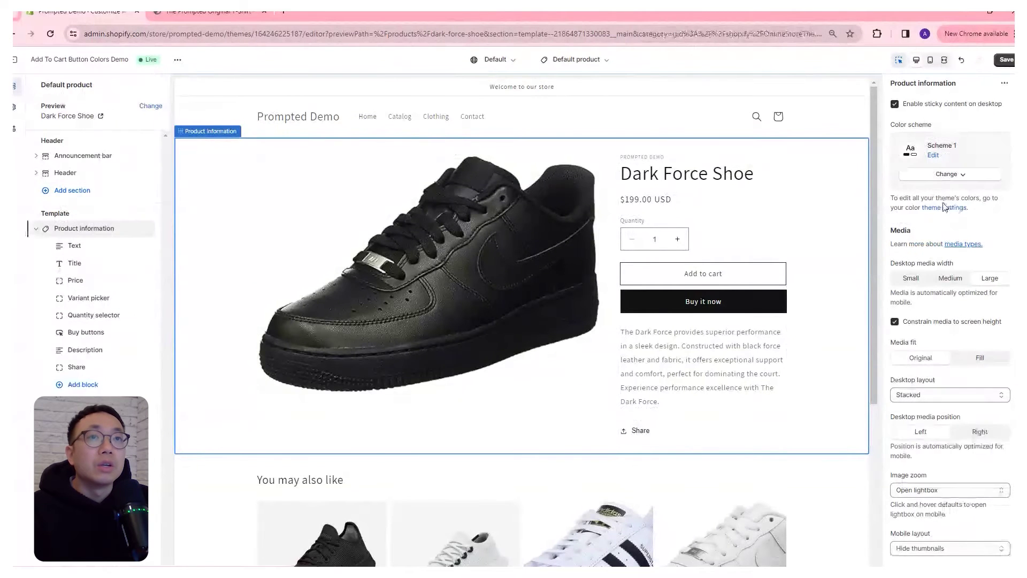
click(945, 175)
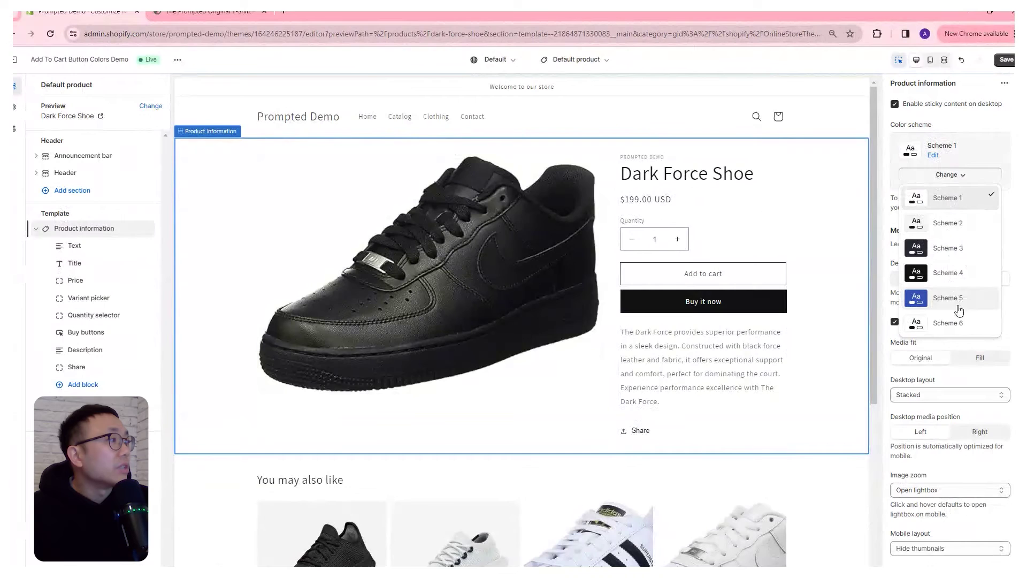
click(941, 324)
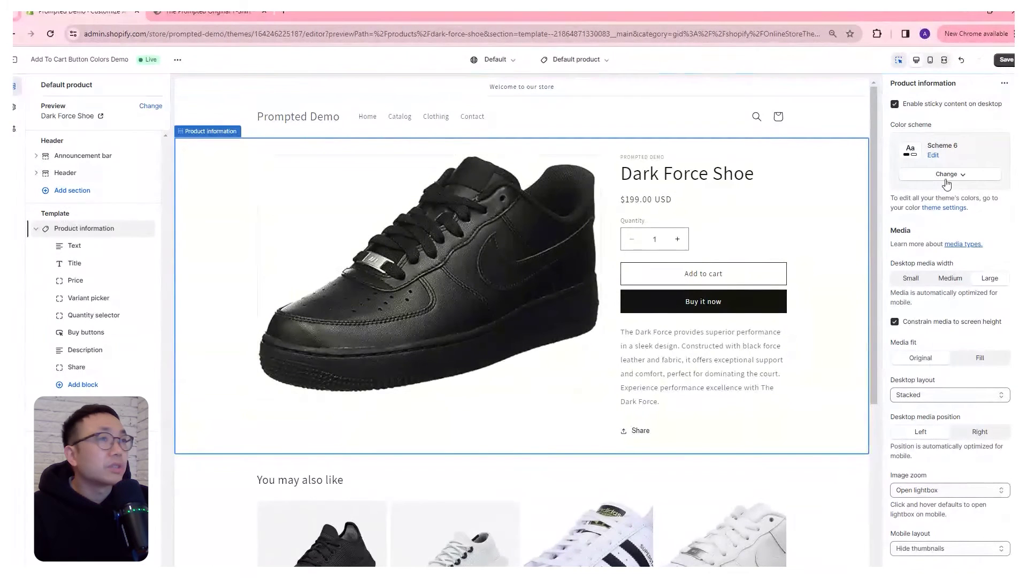
click(934, 156)
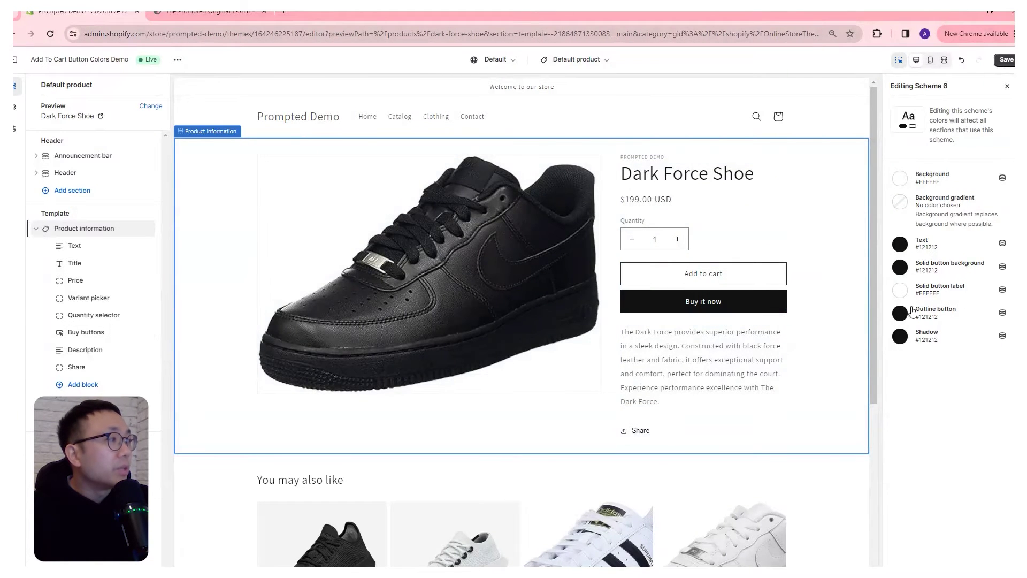
Set Scheme 6's solid button background and outline button colours to red #DD1D1D
click(939, 268)
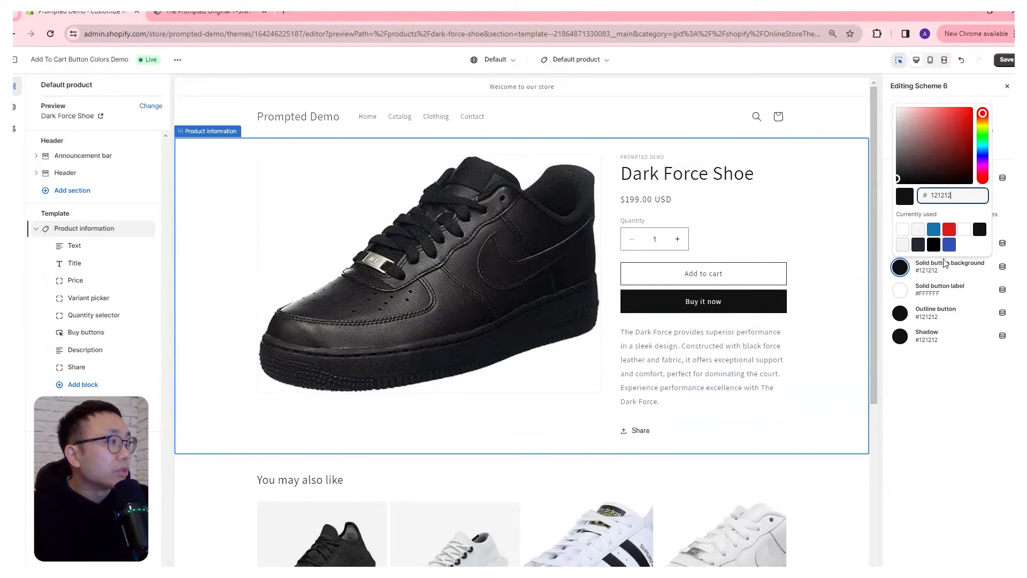
click(951, 232)
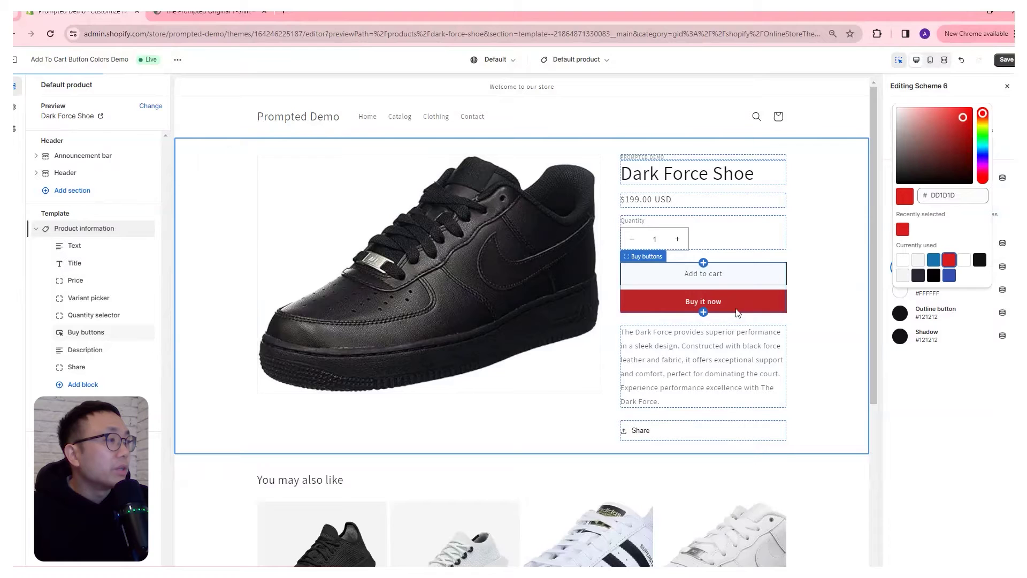
click(957, 353)
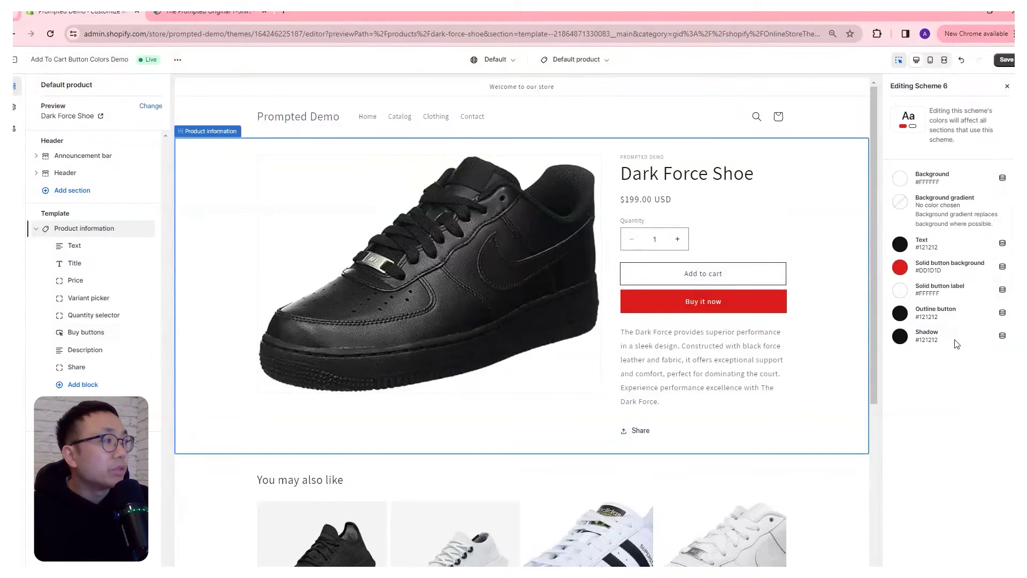
click(935, 315)
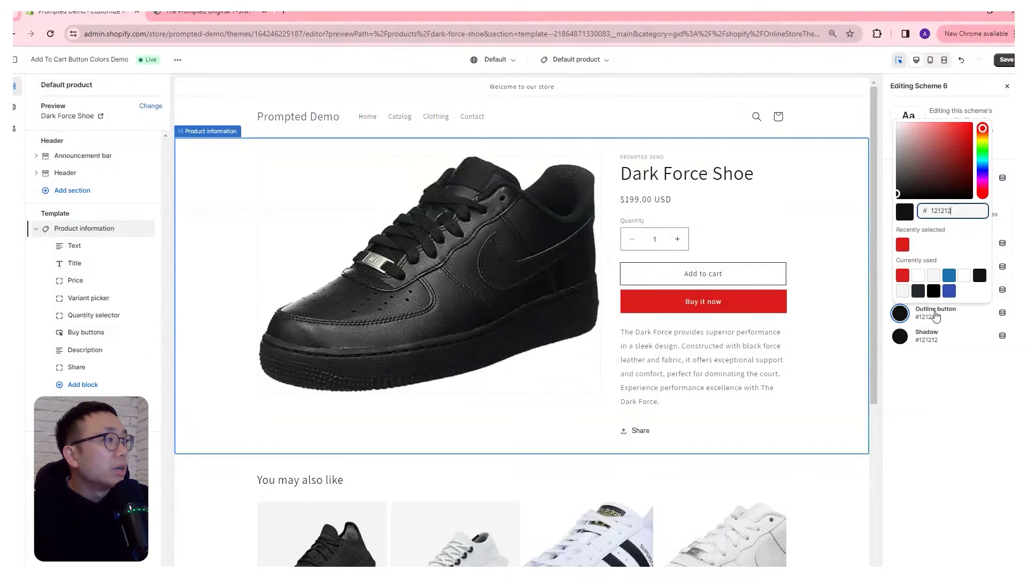
click(903, 245)
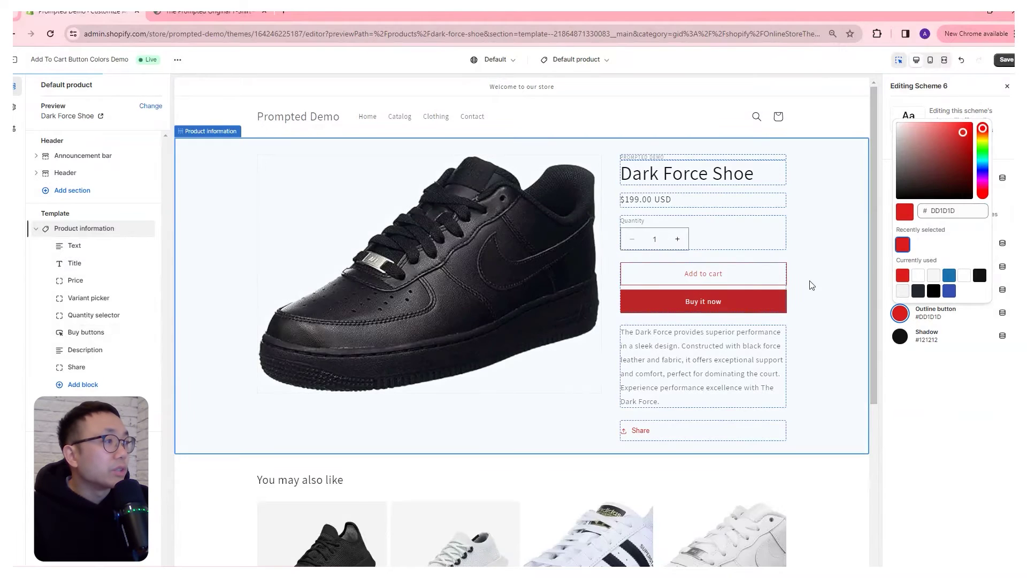
click(949, 407)
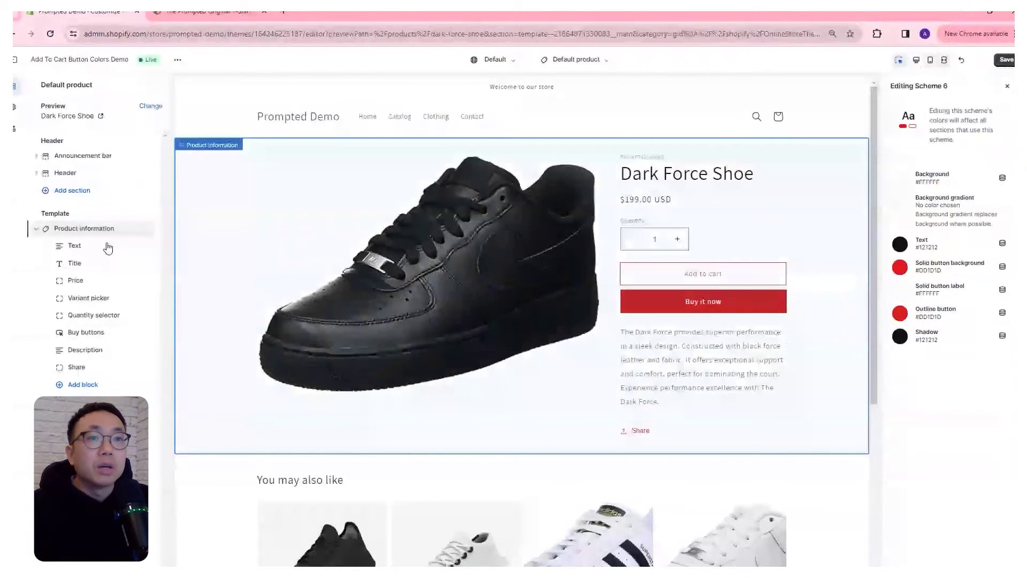
In the Buy buttons block, turn Show dynamic checkout buttons off and back on
click(89, 332)
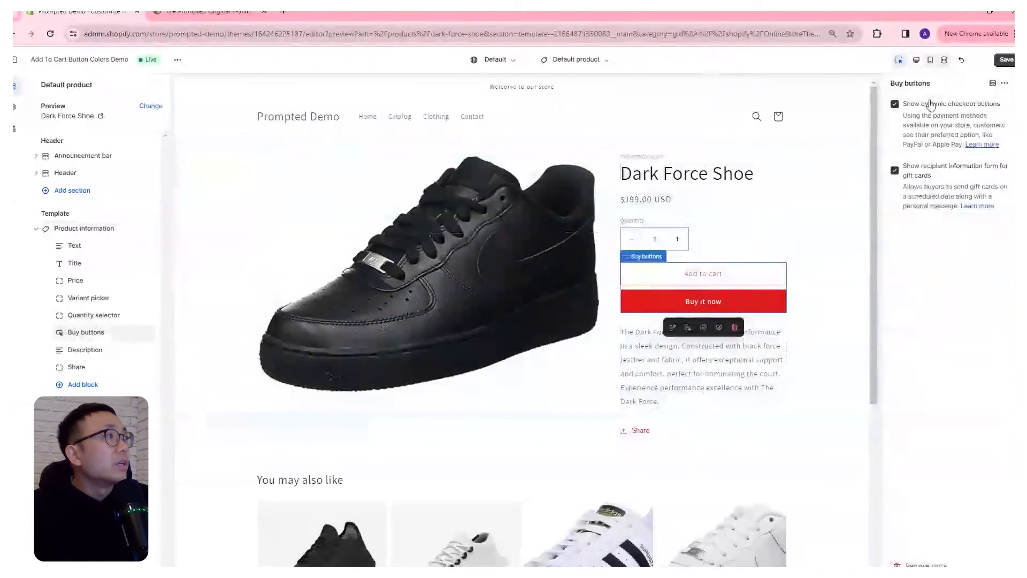
click(894, 104)
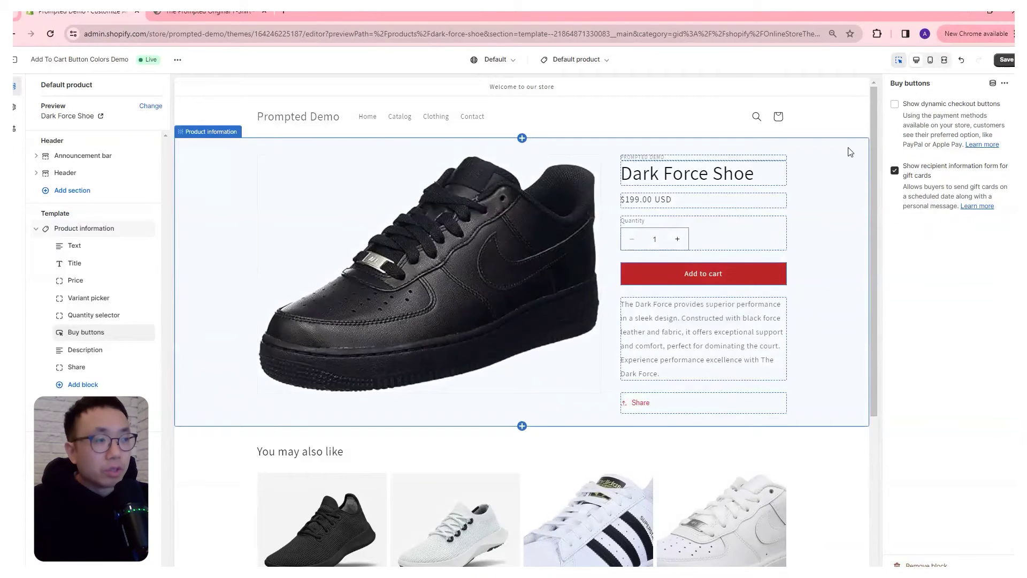
click(894, 104)
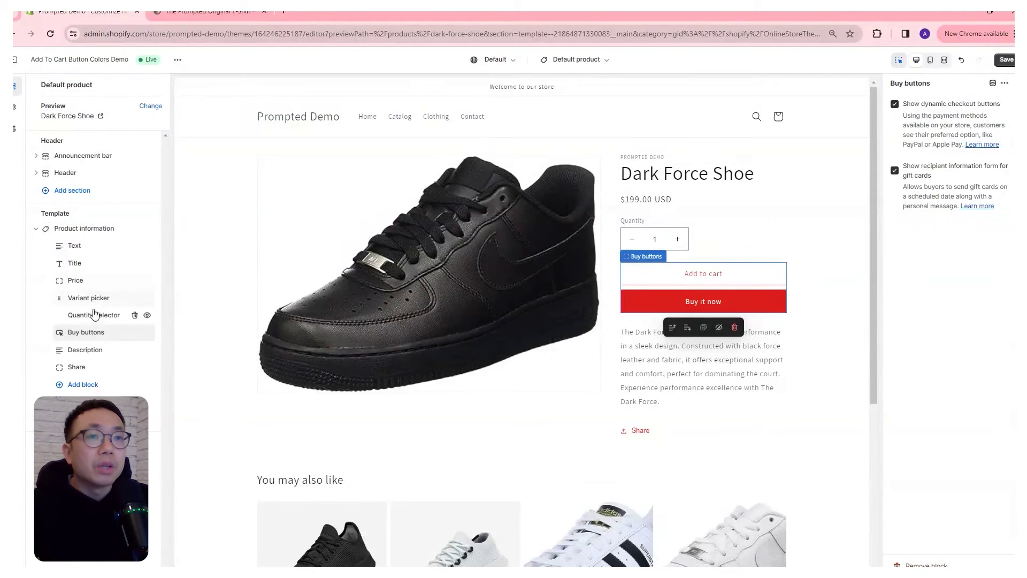
Switch the Product information section back to Scheme 1 and scroll down to its Custom CSS
click(104, 228)
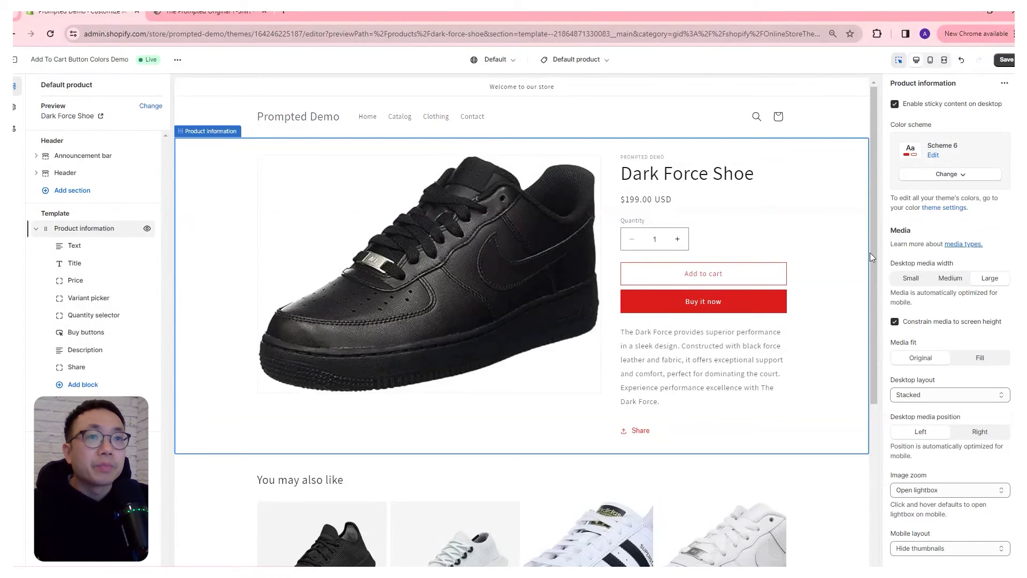
click(946, 174)
click(936, 198)
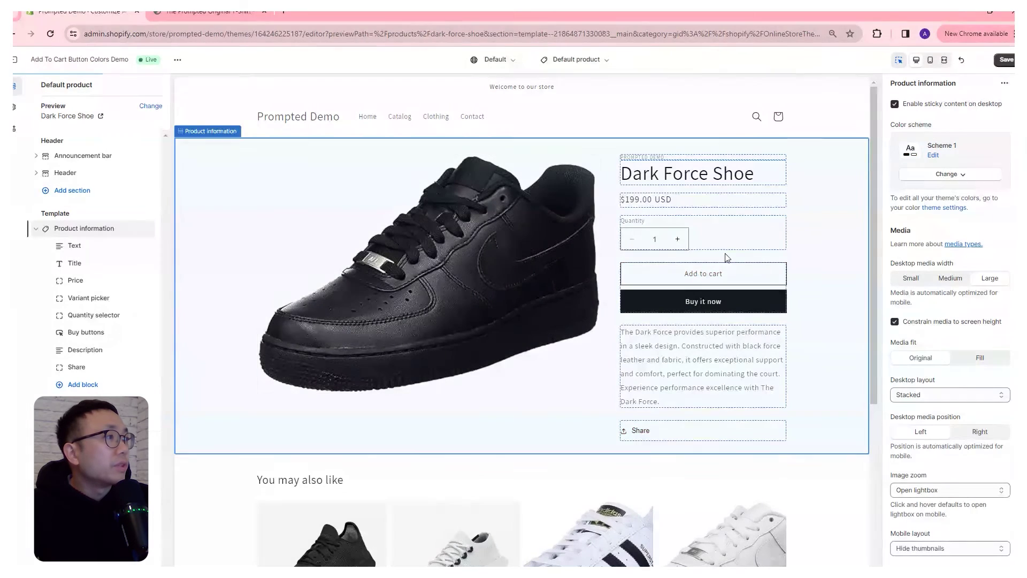
scroll(963, 427, down, 2)
scroll(963, 427, down, 2)
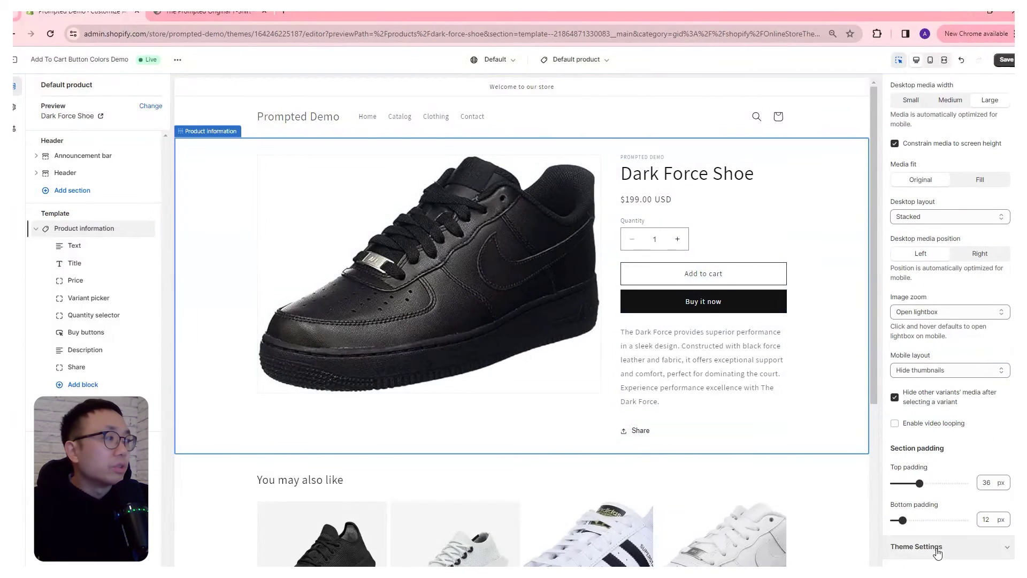
scroll(926, 541, down, 2)
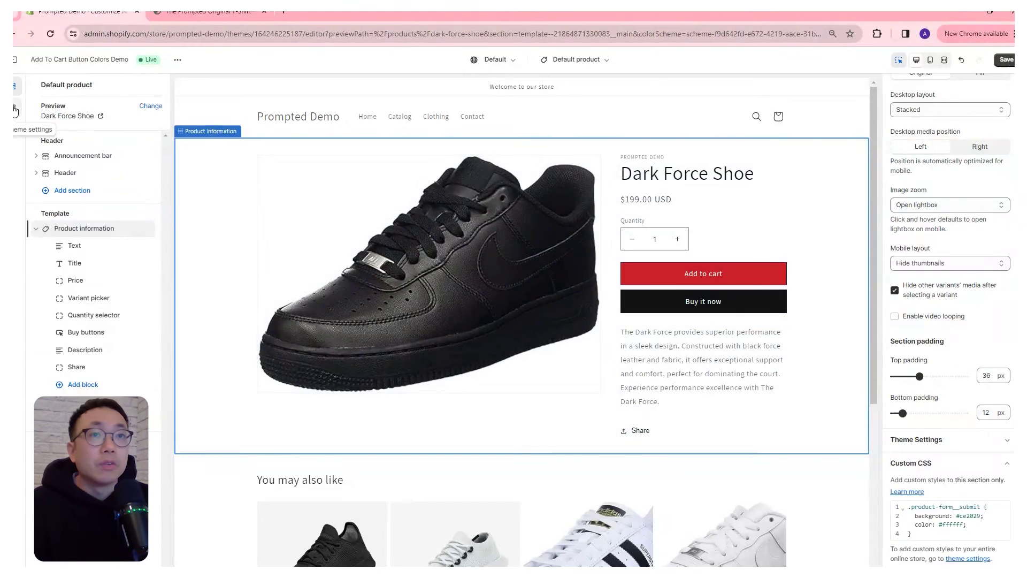
Show the theme-wide Buttons settings: 1 px border thickness and 0 px corner radius
click(14, 108)
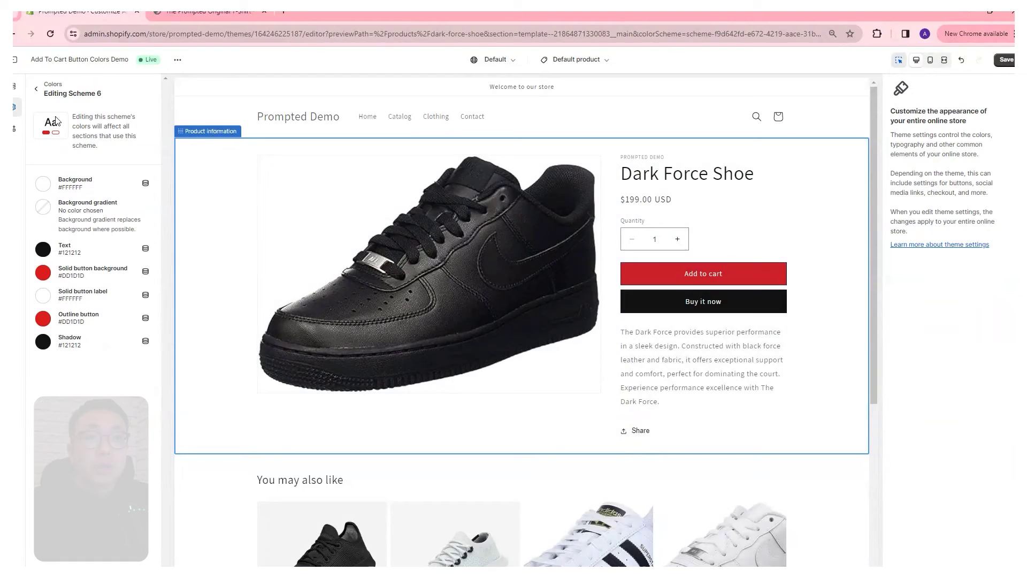
click(51, 89)
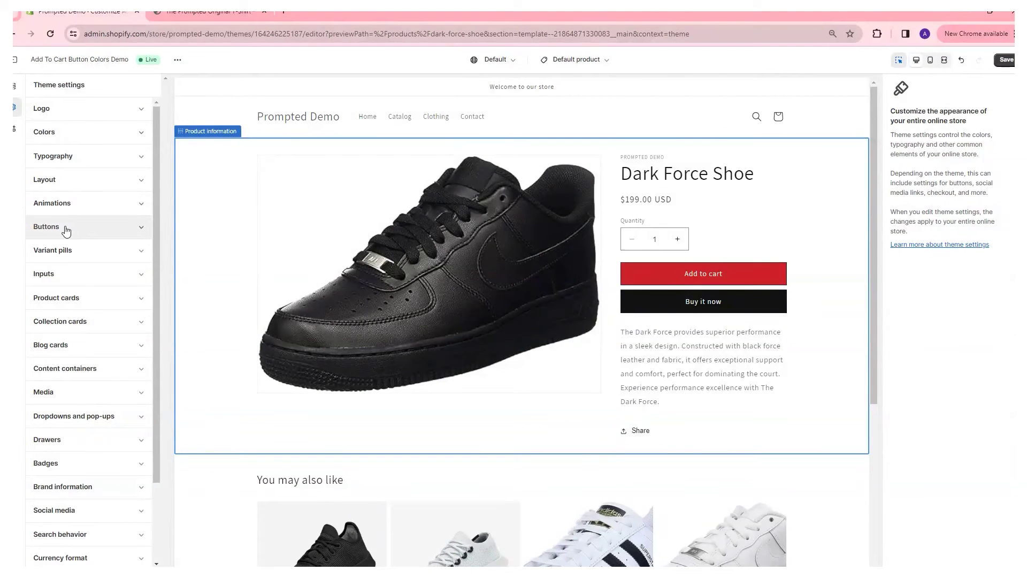
click(46, 228)
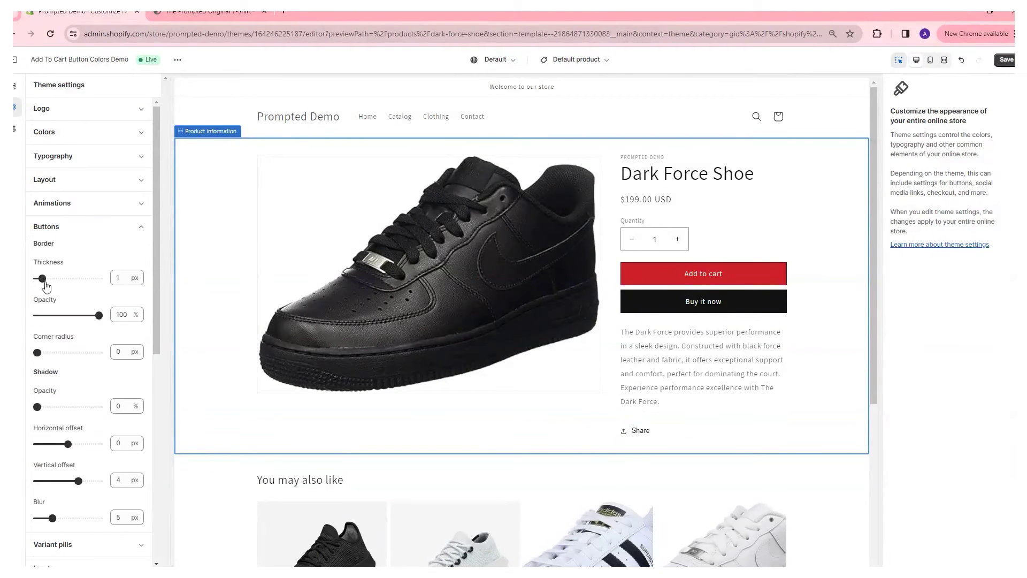
scroll(56, 250, down, 1)
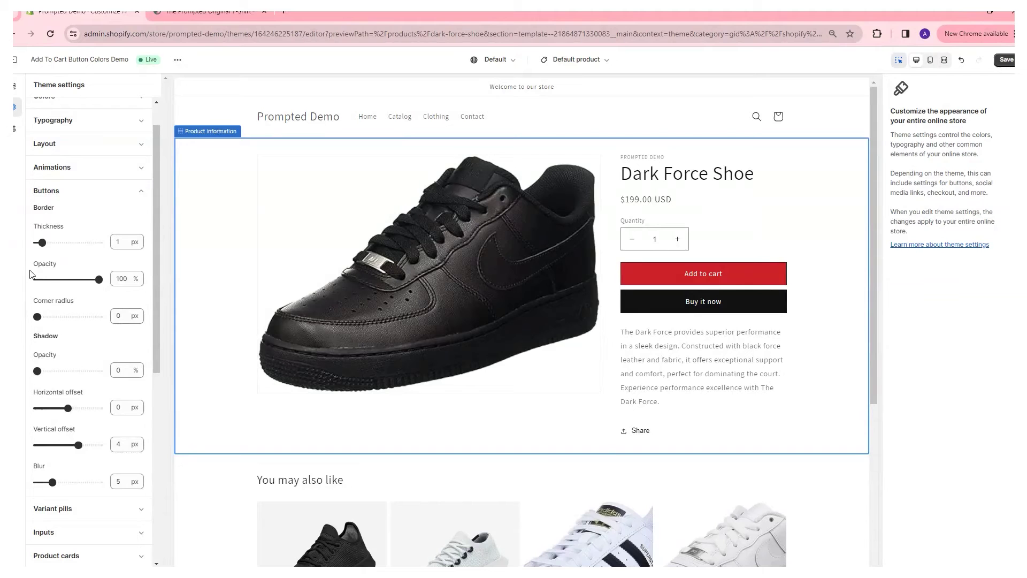
Thicken button borders to 4 px, keep border opacity at 100%, and set corner radius to 16 px
drag(42, 243, 58, 242)
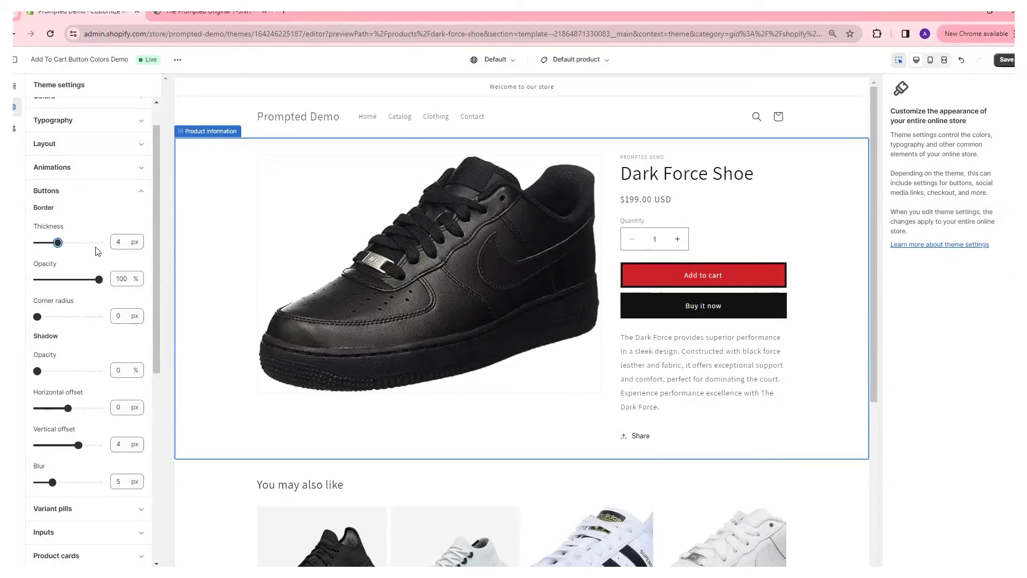
mouse_move(99, 279)
mouse_down()
mouse_move(80, 278)
mouse_move(99, 279)
mouse_up()
drag(41, 318, 49, 317)
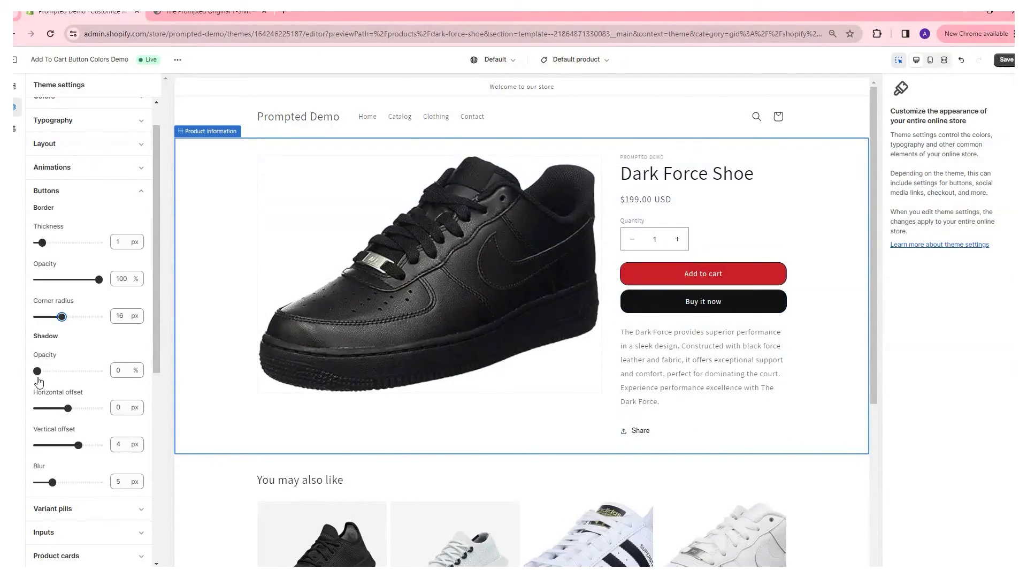
Try adding a button shadow, then return shadow opacity to 0%
click(122, 373)
drag(37, 371, 62, 370)
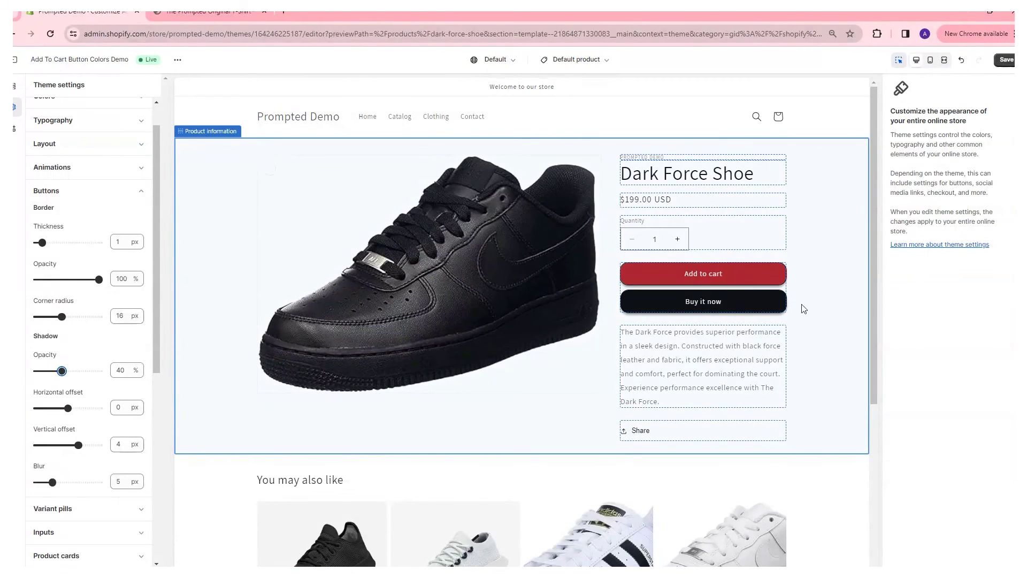
drag(63, 371, 37, 371)
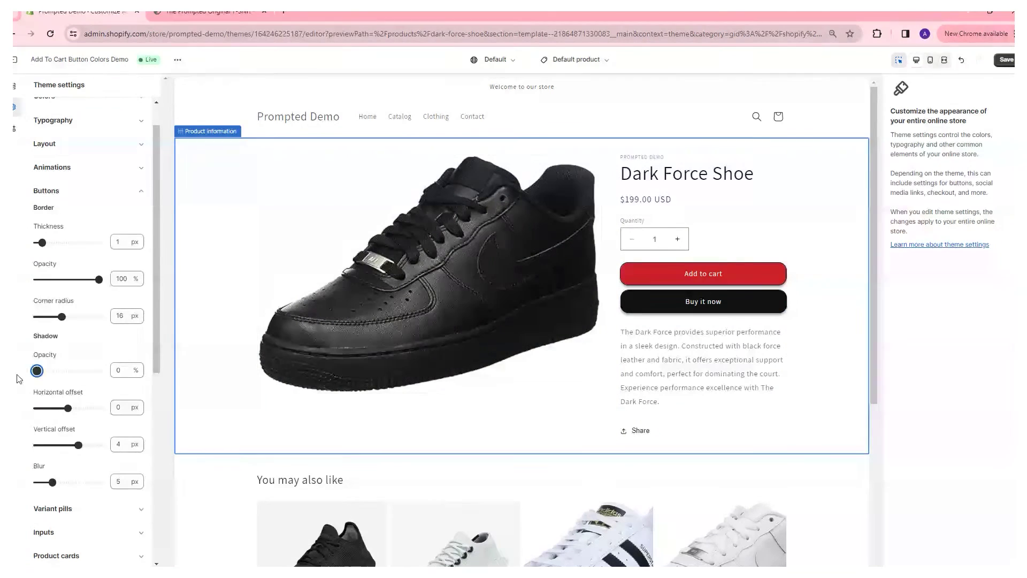